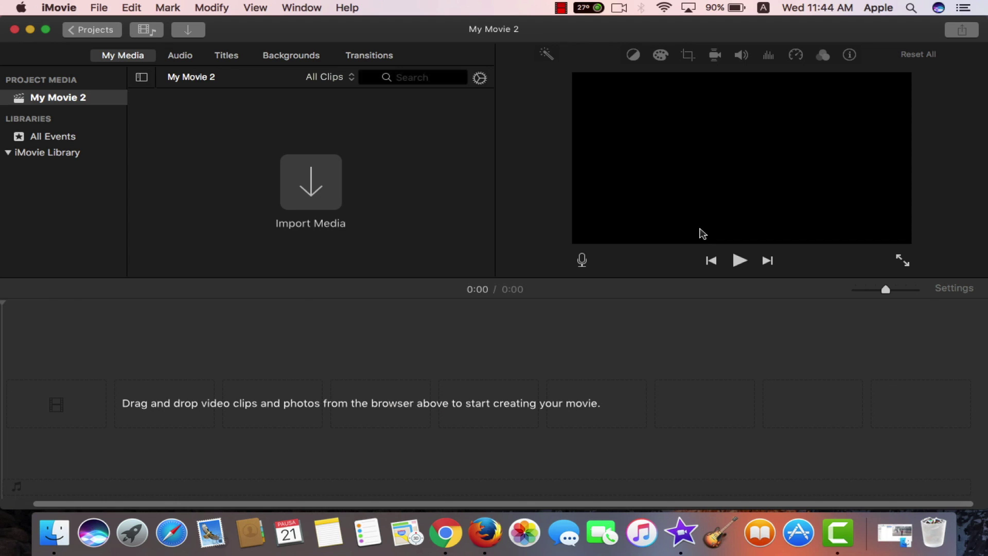
# - Import the Green screen imovie folder's five clips and photo into My Movie 2
pyautogui.click(315, 182)
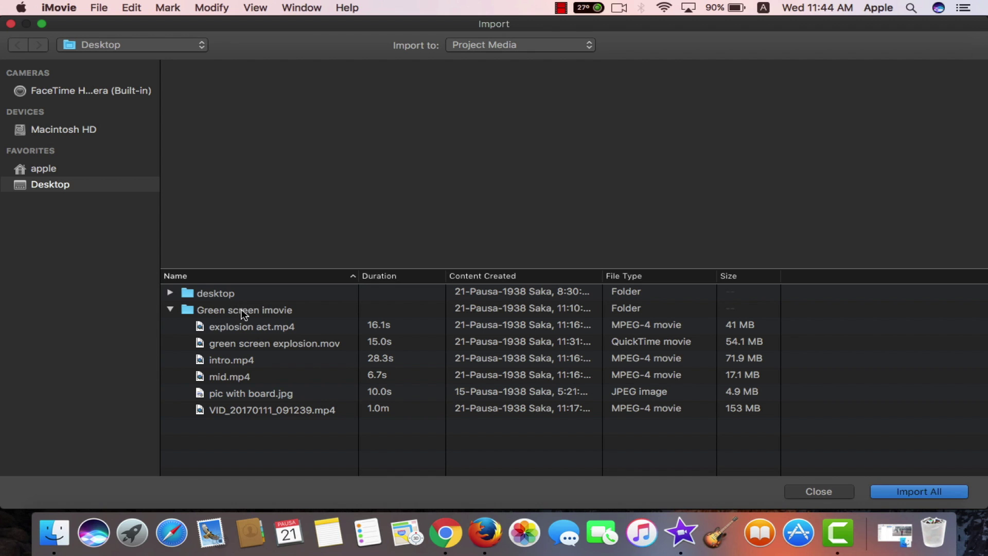
pyautogui.click(244, 311)
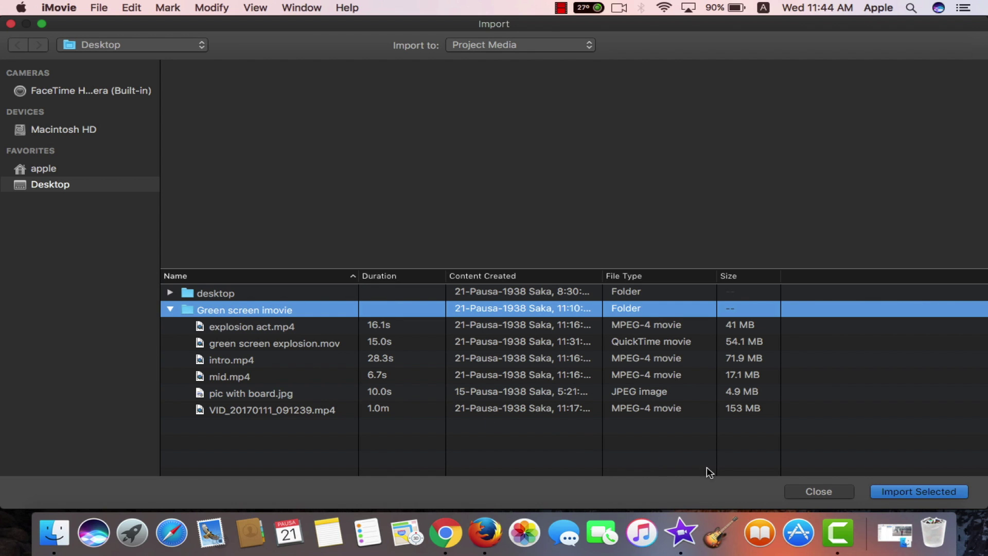
pyautogui.click(942, 491)
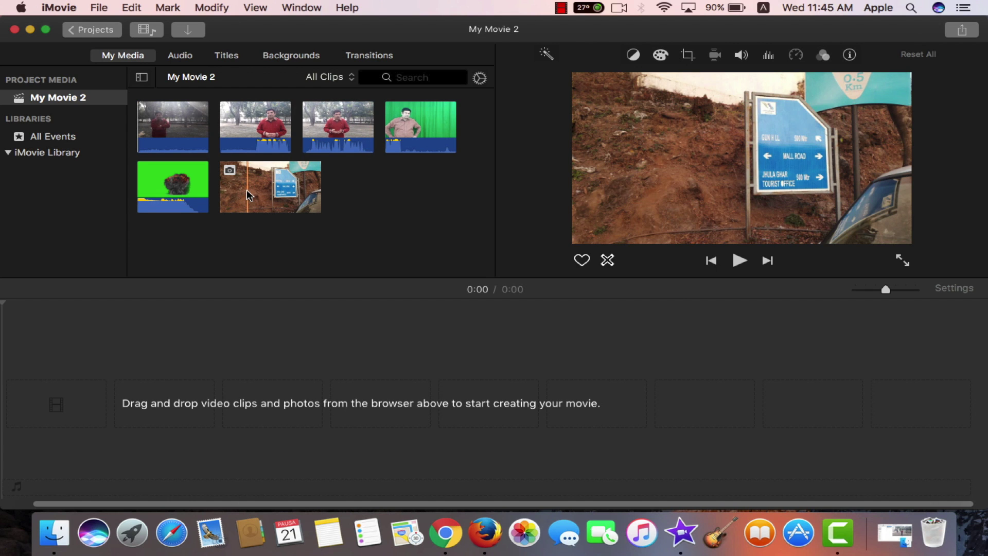
# - Place the signboard photo in the timeline and lay the green-screen presenter clip above it
pyautogui.moveTo(246, 184); pyautogui.dragTo(45, 402)
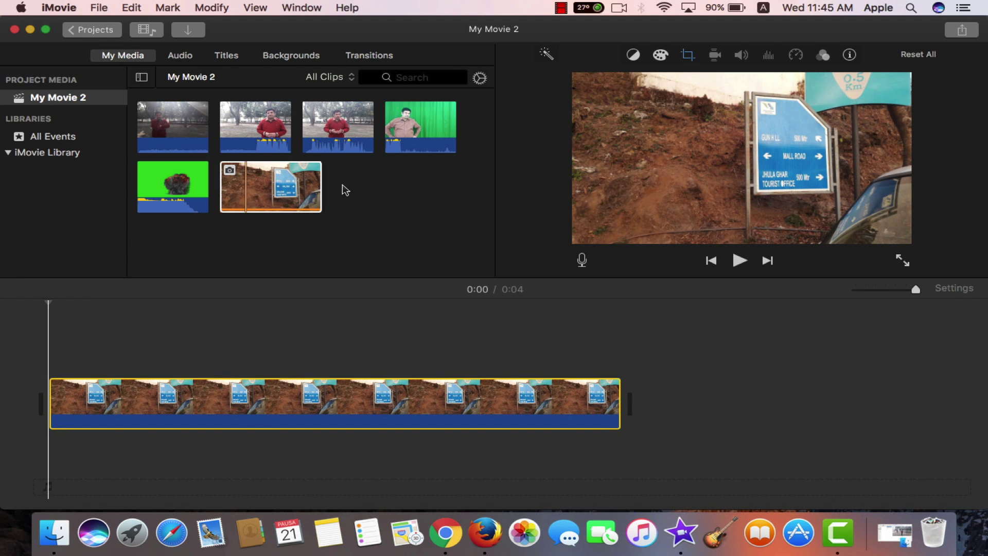
pyautogui.click(405, 132)
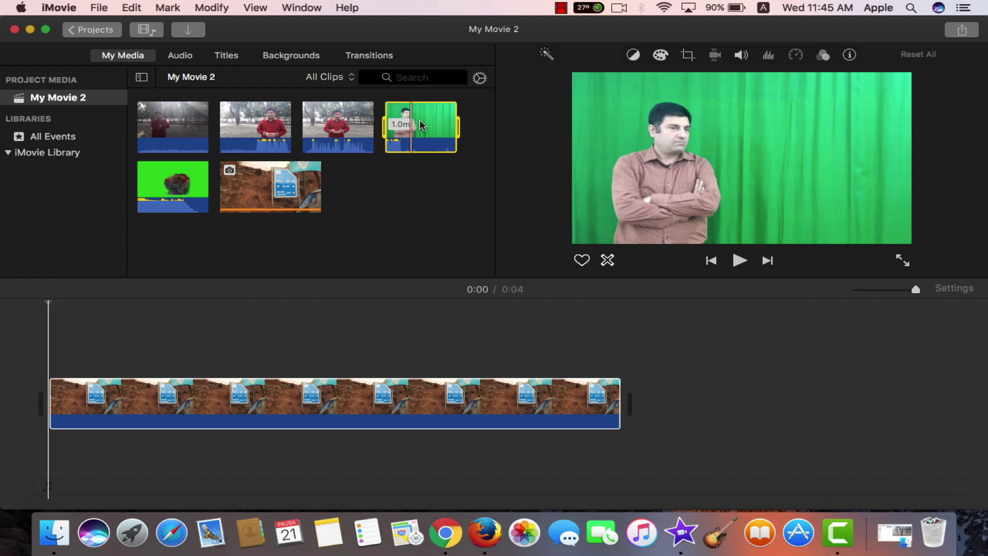
pyautogui.moveTo(461, 213); pyautogui.dragTo(54, 355)
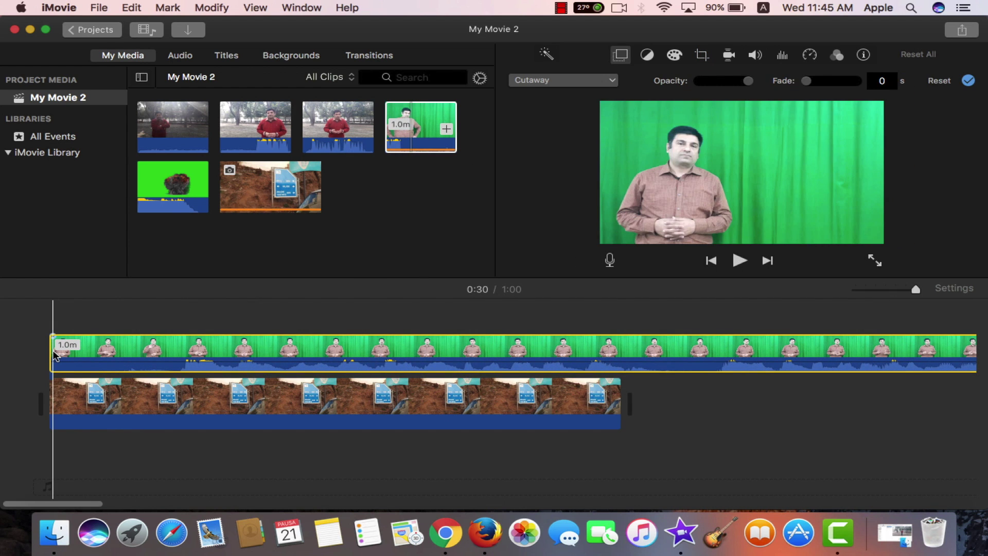
pyautogui.click(577, 412)
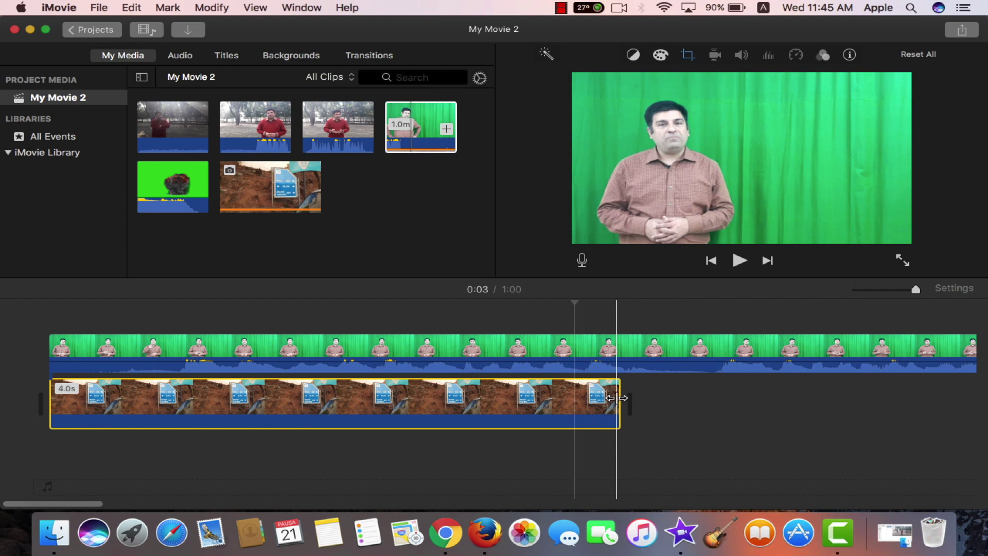
pyautogui.moveTo(617, 398); pyautogui.dragTo(640, 402)
# - Split the presenter clip where the photo ends and delete the leftover, trimming it to 4.1s
pyautogui.click(657, 350)
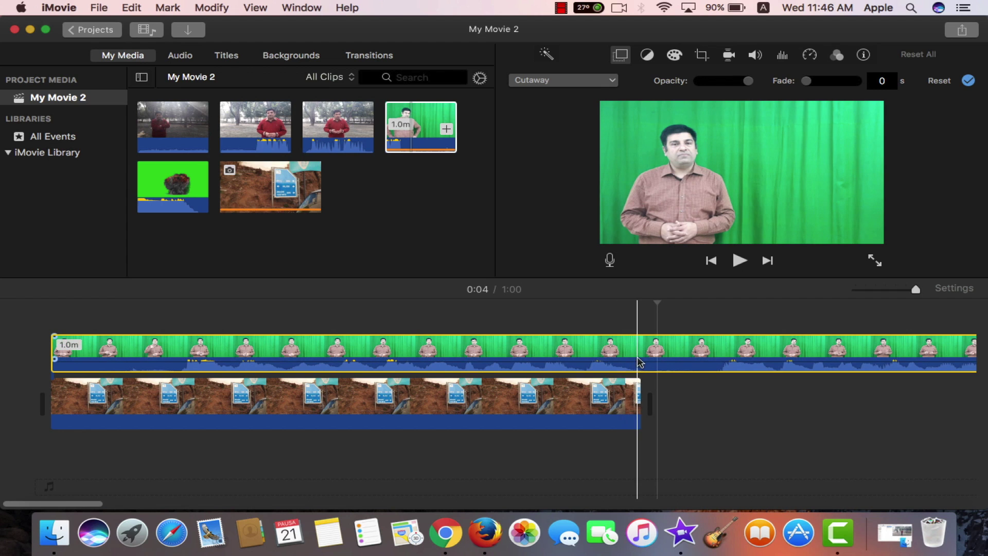
pyautogui.rightClick(639, 360)
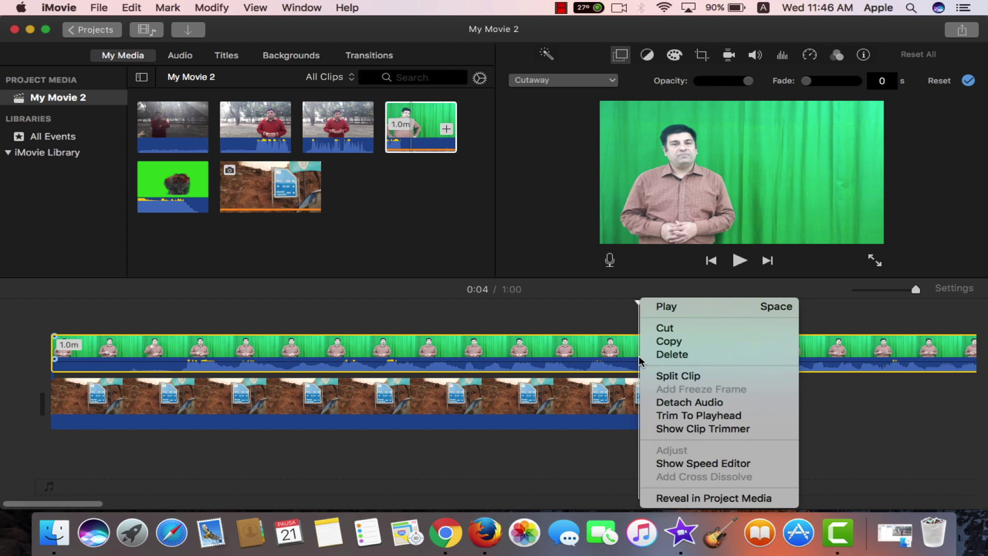
pyautogui.click(672, 376)
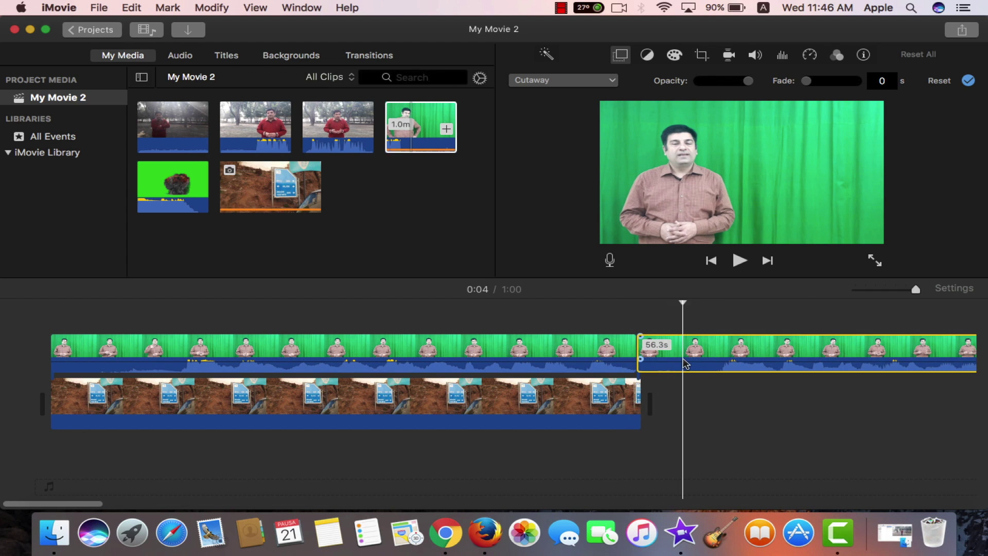
pyautogui.press('Delete')
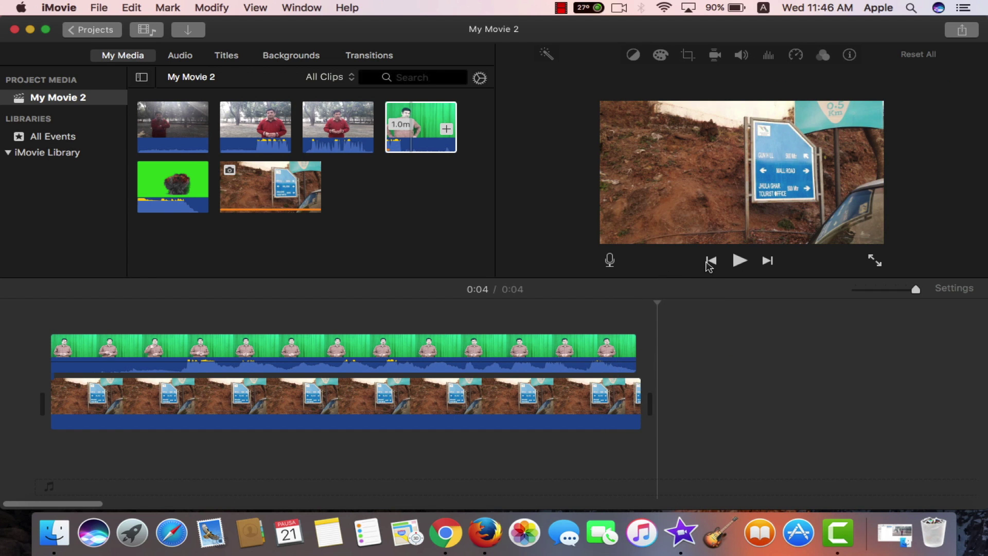
pyautogui.click(710, 260)
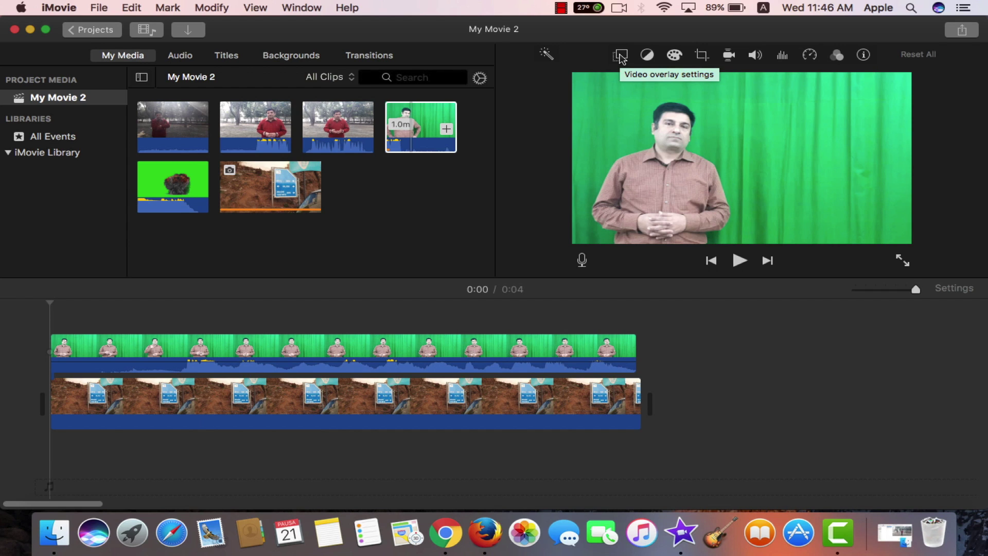
# - Apply the Green/Blue Screen overlay to the presenter clip and preview the keyed composite
pyautogui.click(620, 56)
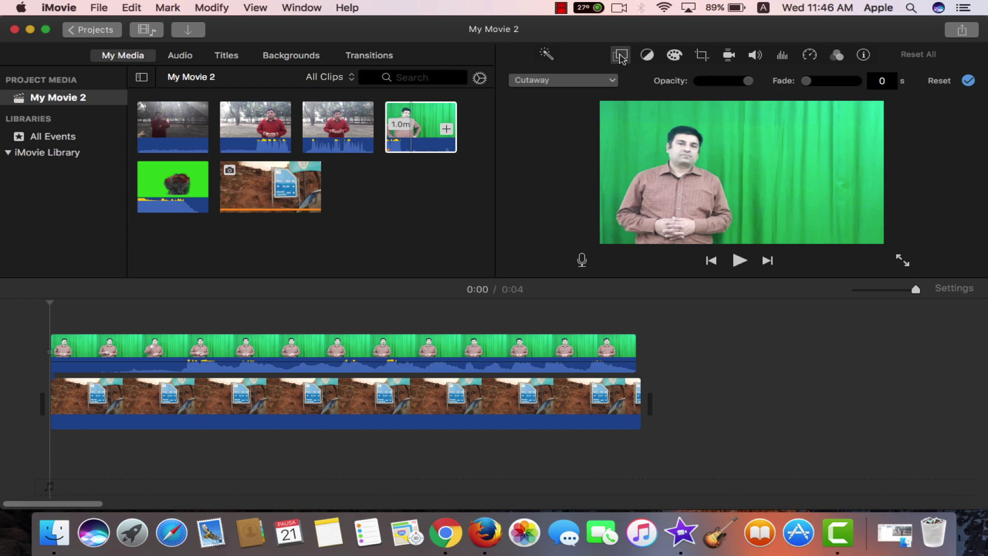
pyautogui.click(601, 84)
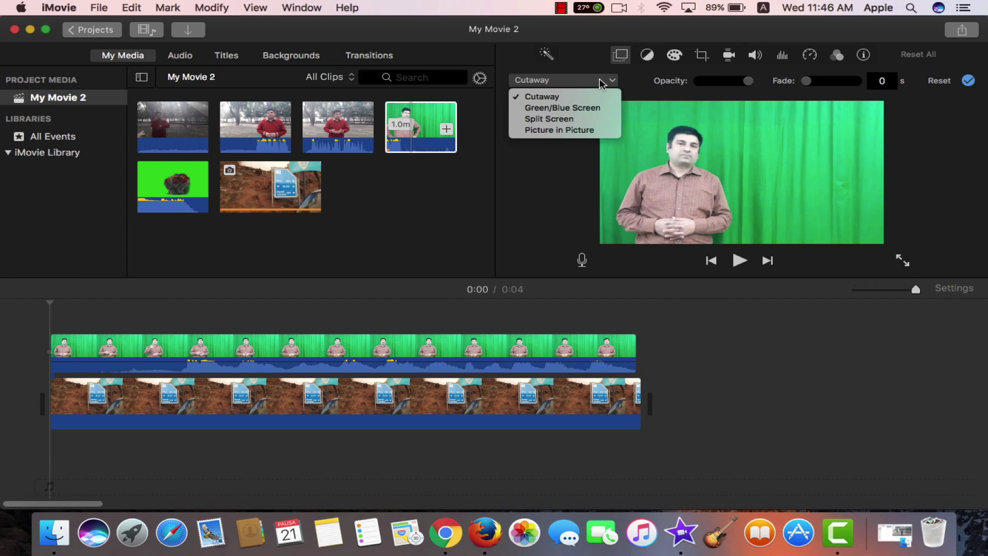
pyautogui.click(588, 109)
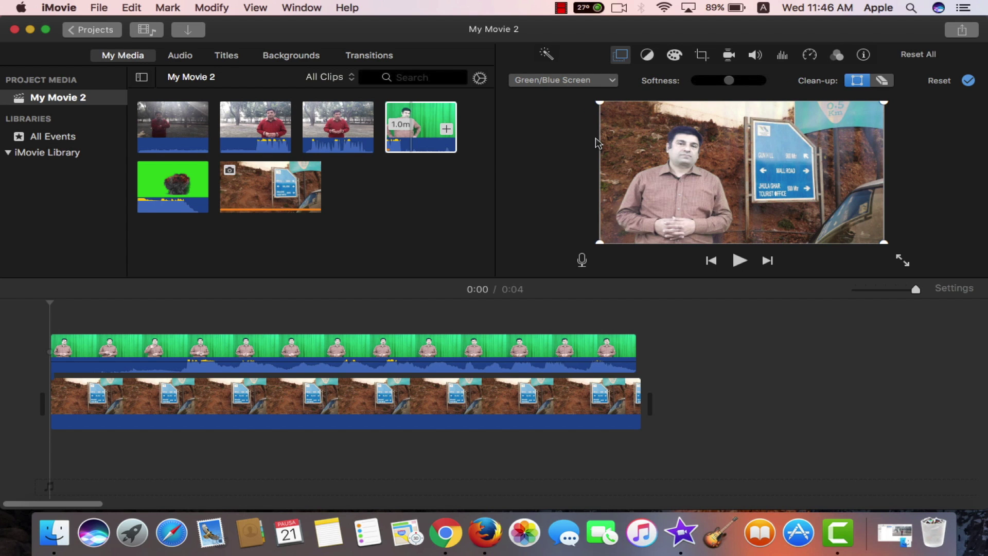
pyautogui.click(739, 261)
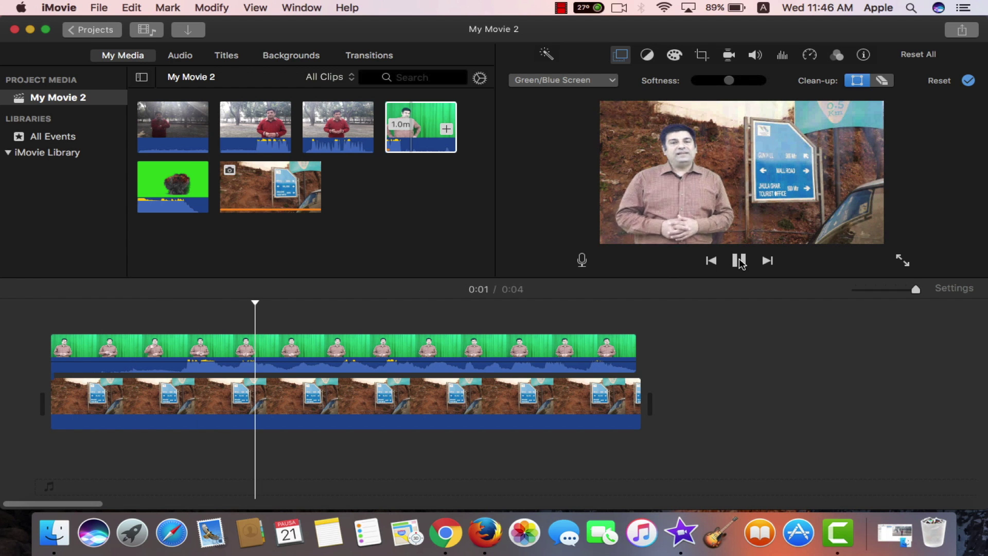
pyautogui.click(739, 261)
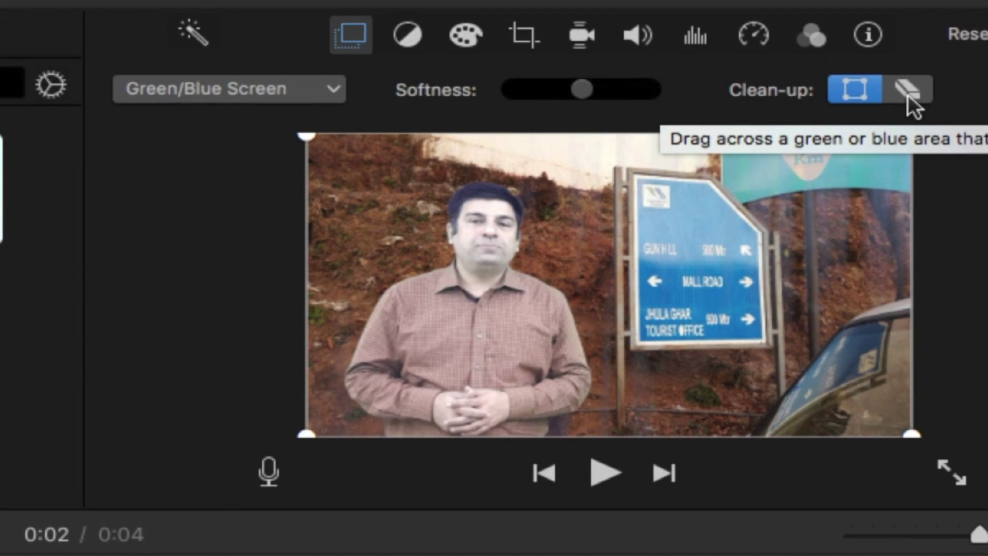
# - Switch Clean-up to erasing mode and preview the presenter keyed over the signboard
pyautogui.click(898, 88)
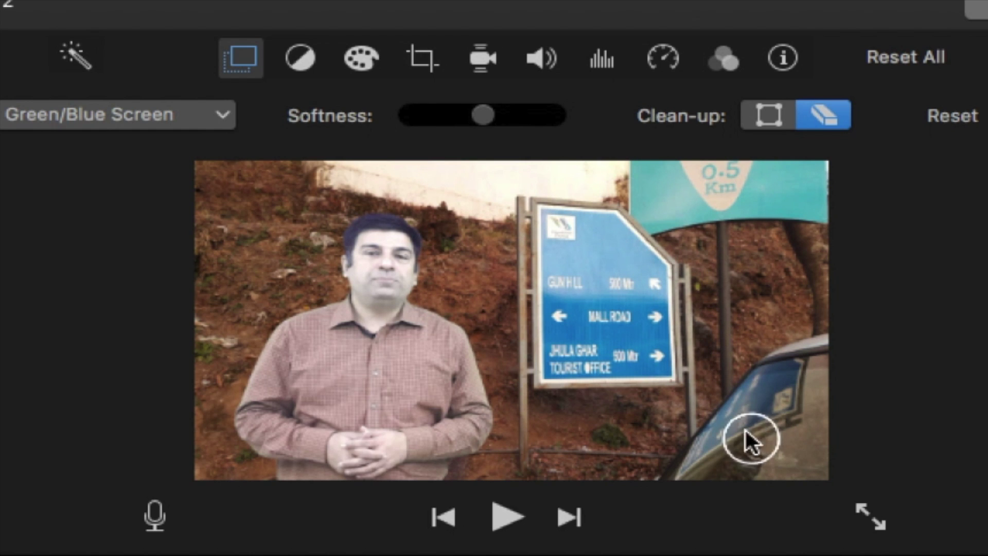
pyautogui.click(504, 529)
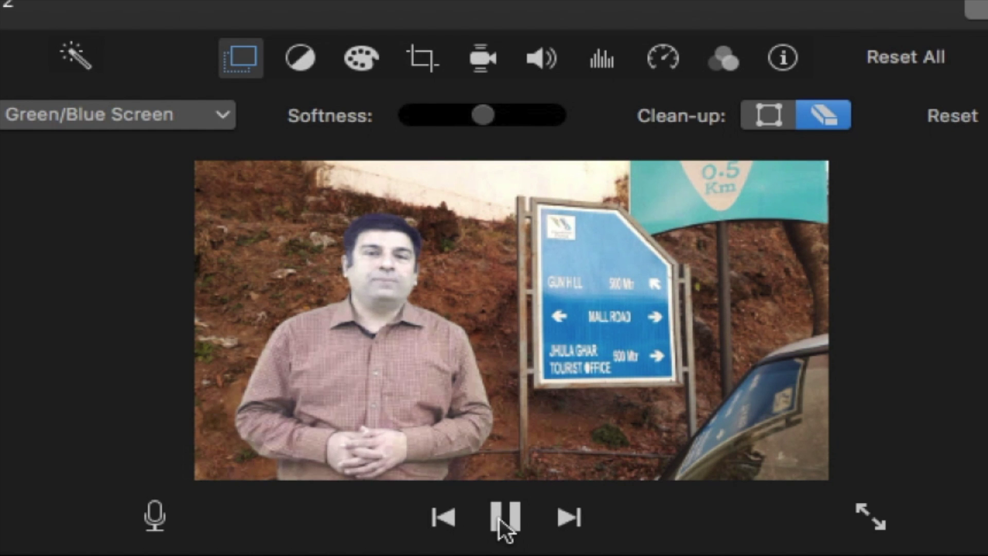
pyautogui.click(501, 521)
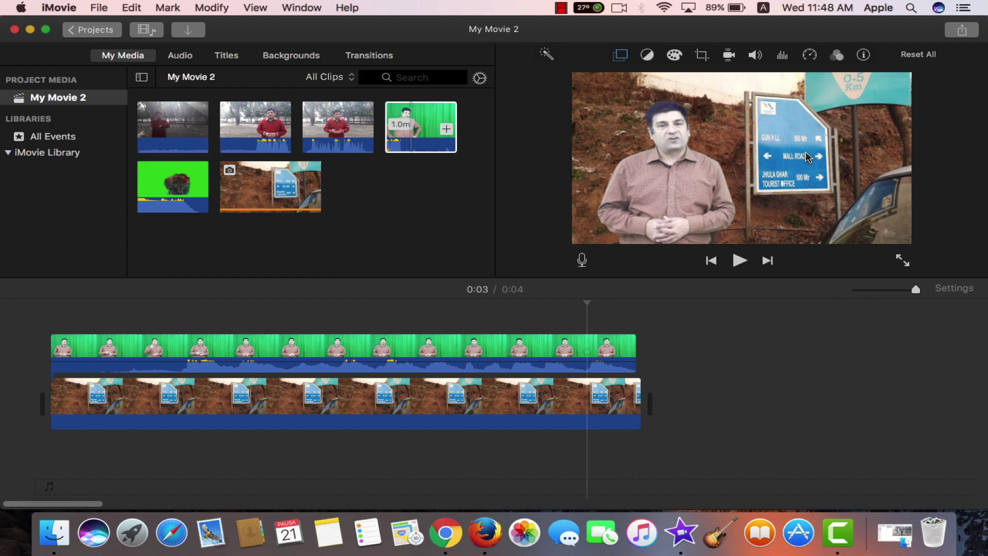
pyautogui.click(467, 384)
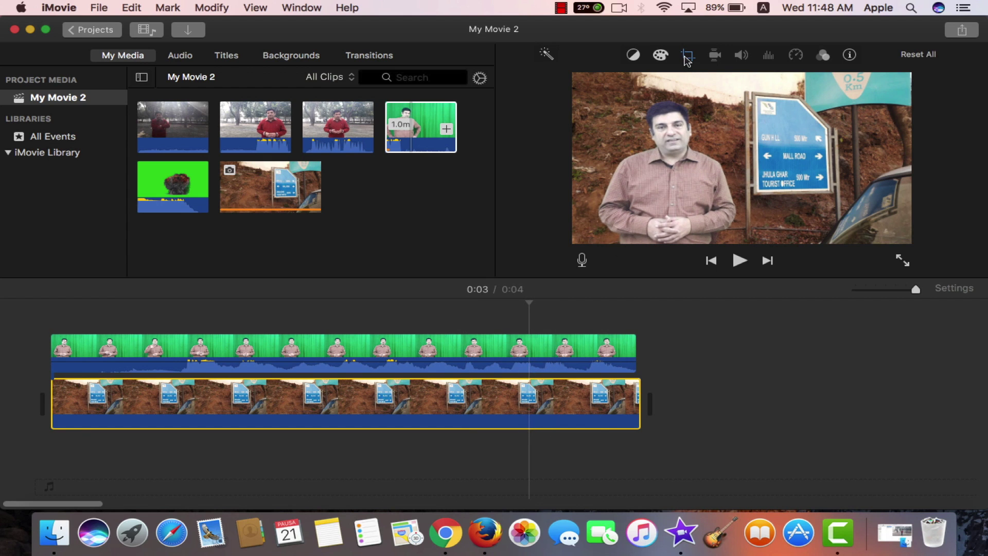
# - Crop the signboard photo to a small bare-earth patch at its lower left
pyautogui.click(686, 57)
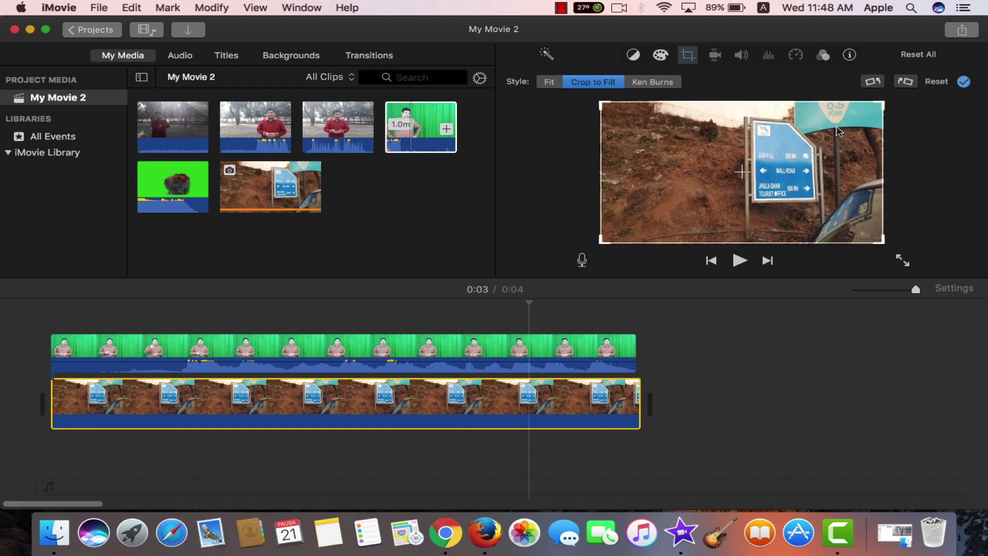
pyautogui.moveTo(879, 104); pyautogui.dragTo(740, 140)
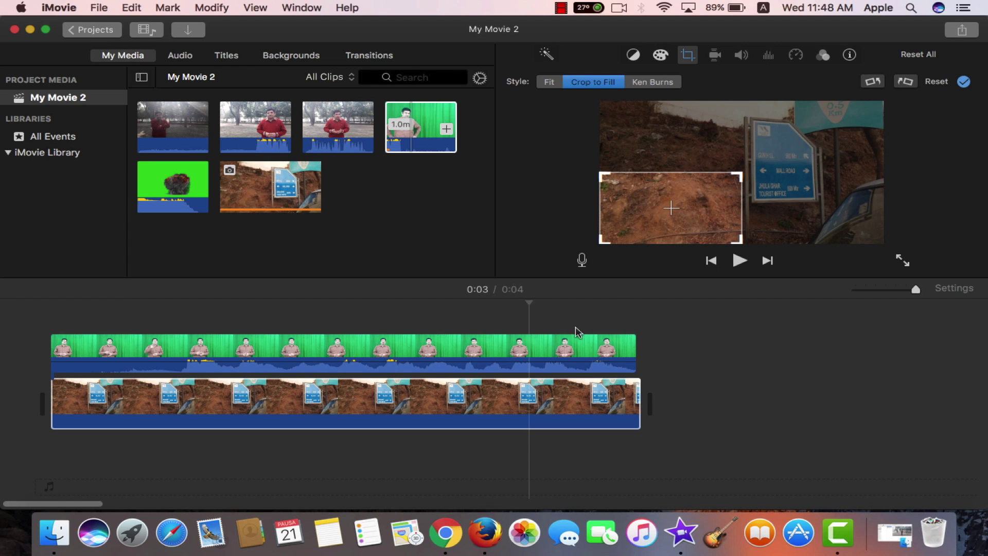
pyautogui.click(519, 344)
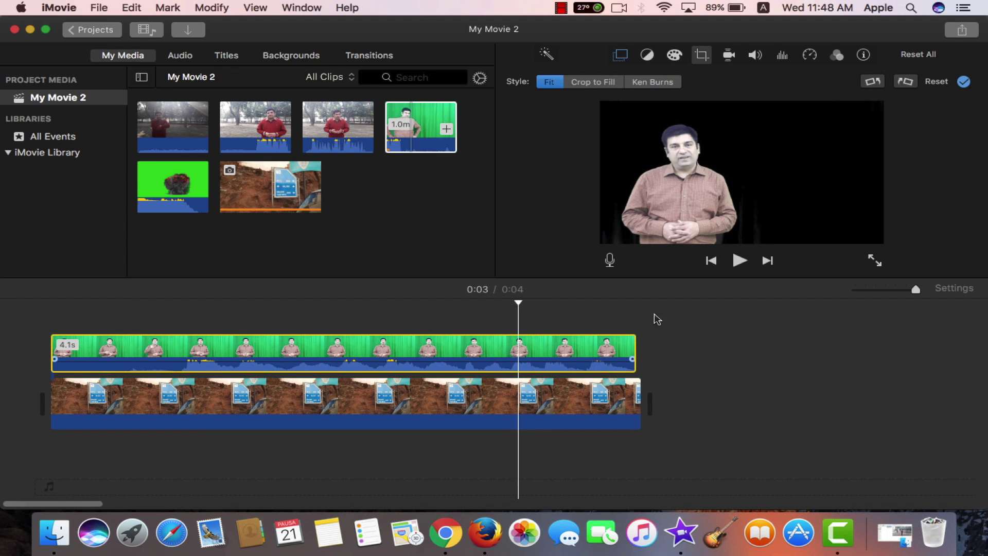
# - Keep the Green/Blue Screen overlay and preview the presenter over the cropped earth background
pyautogui.click(619, 55)
pyautogui.click(591, 79)
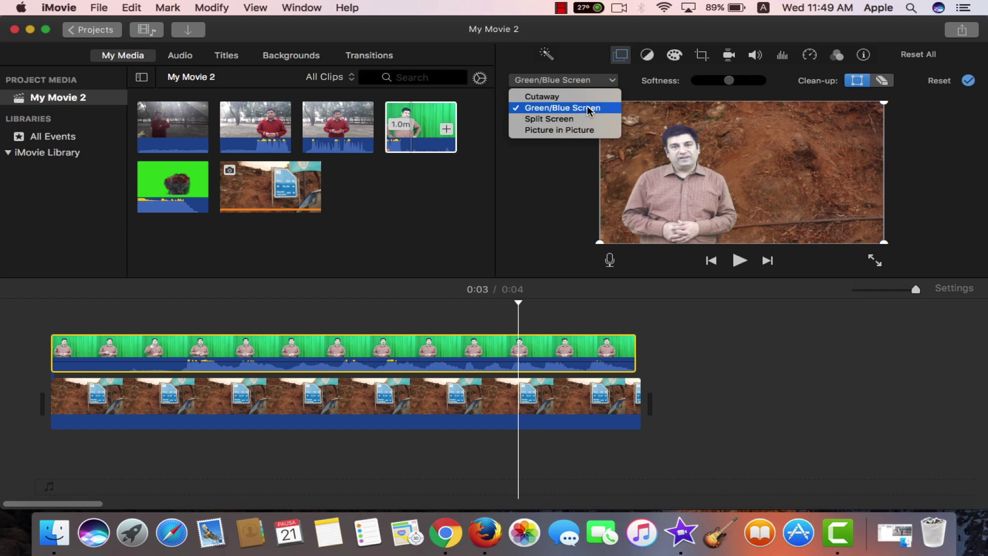
pyautogui.click(588, 108)
pyautogui.click(739, 260)
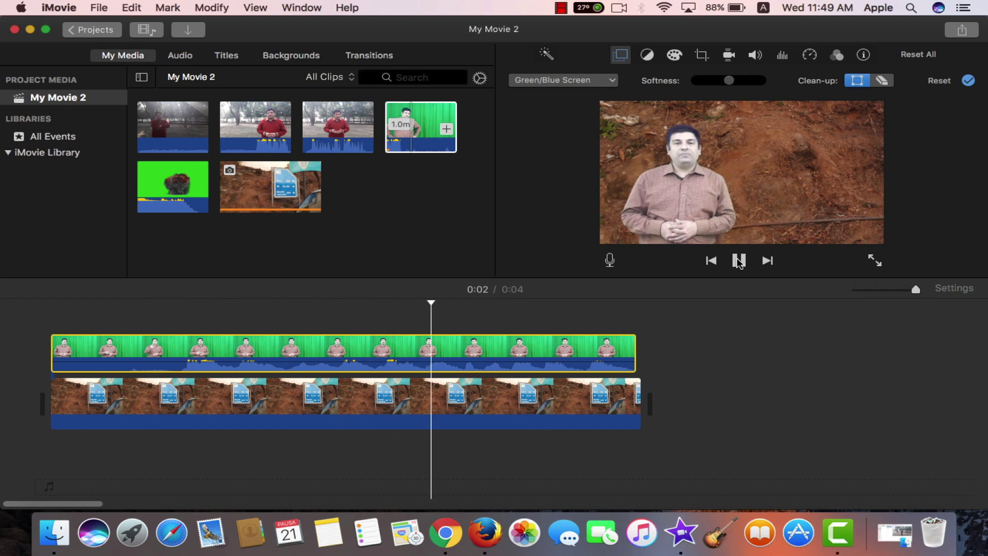
pyautogui.click(738, 261)
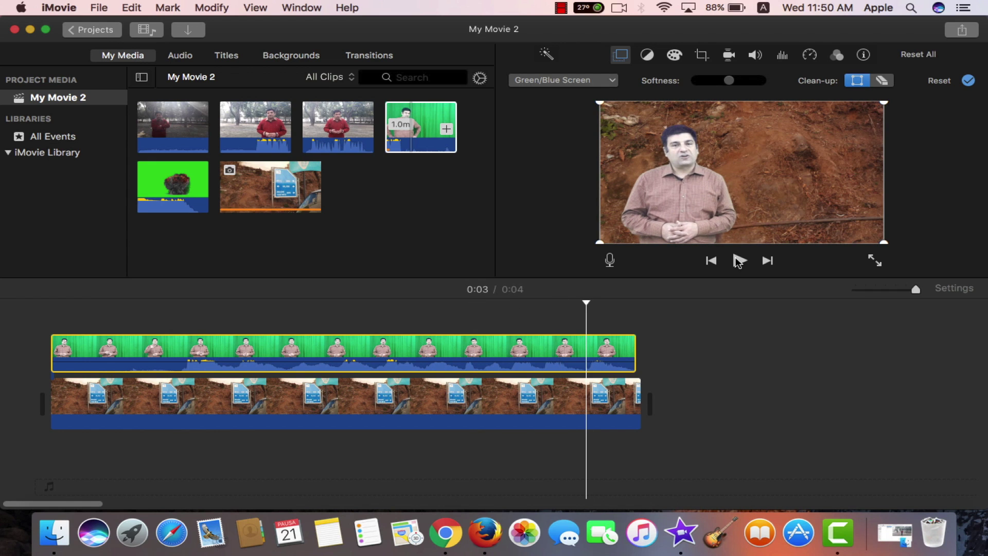
pyautogui.click(438, 408)
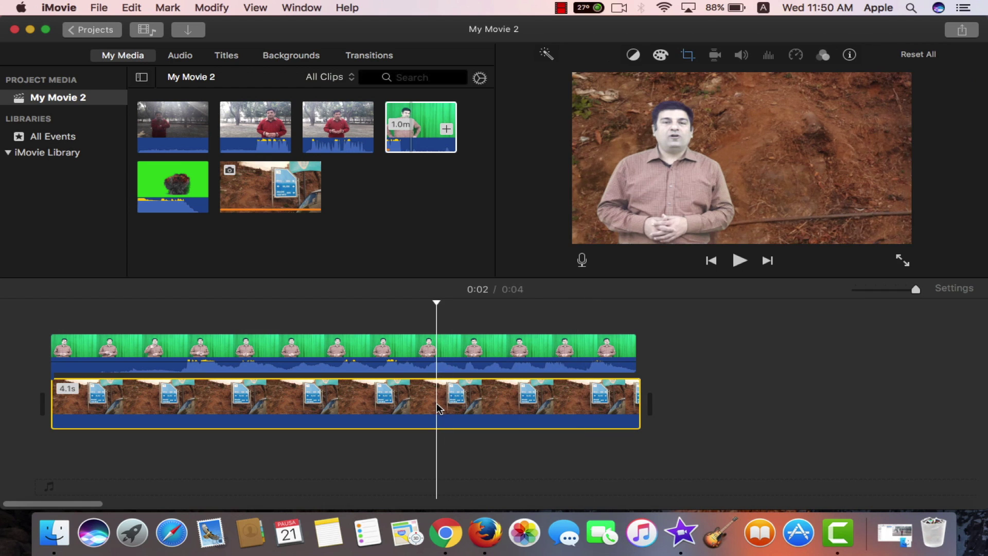
# - Clear the timeline, then layer the green-screen presenter clip above the park presenter clip
pyautogui.press('Delete')
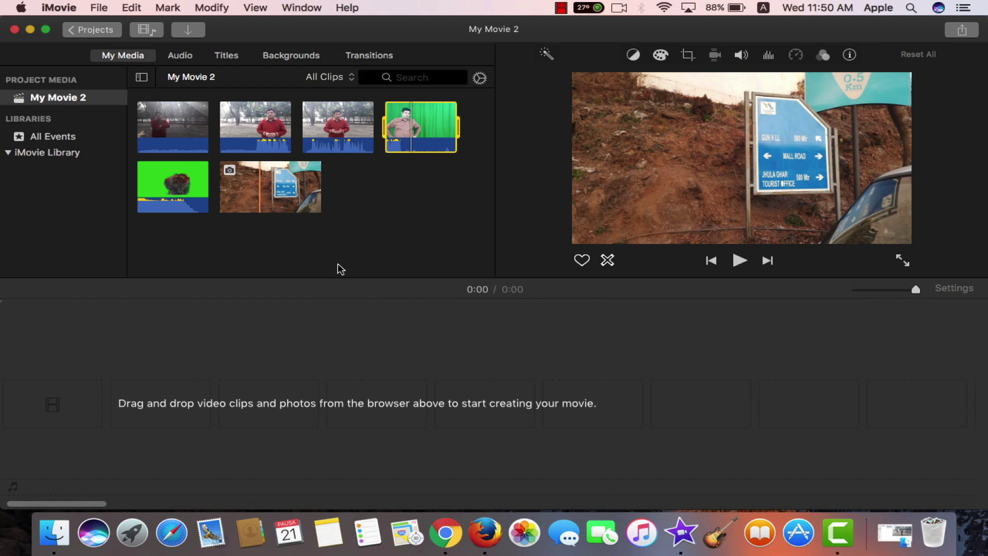
pyautogui.moveTo(251, 119); pyautogui.dragTo(313, 317)
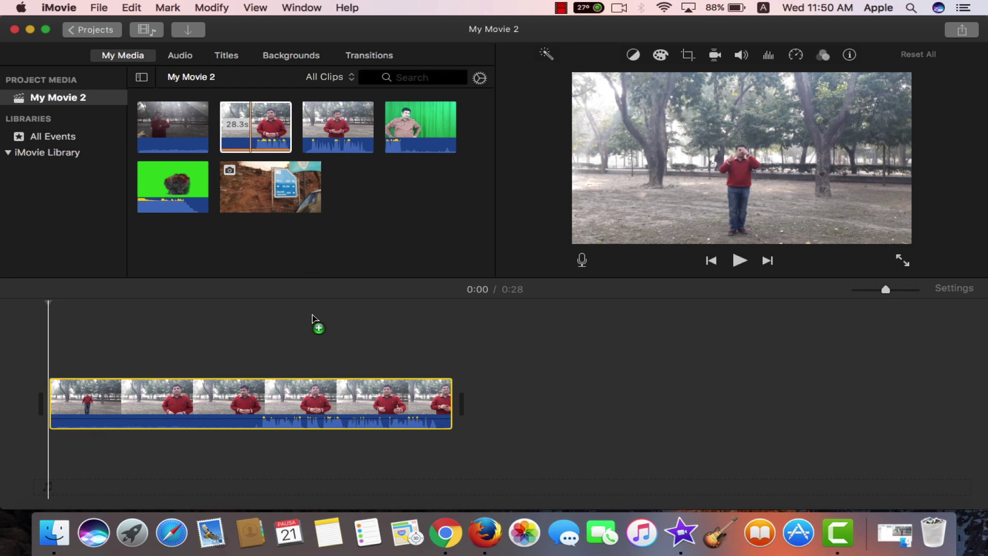
pyautogui.moveTo(410, 142); pyautogui.dragTo(48, 363)
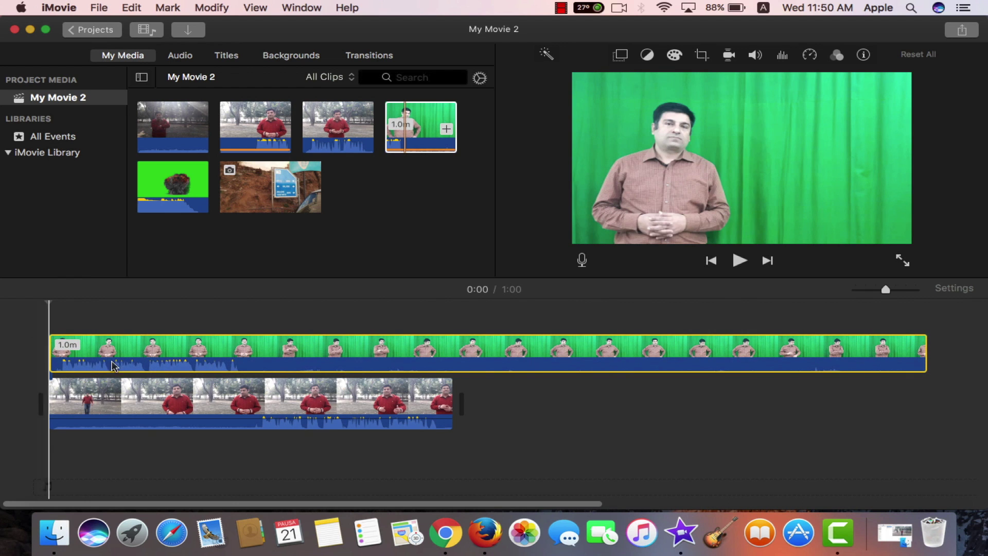
# - Split the green-screen clip at the park clip's 0:28 end and delete the excess
pyautogui.moveTo(423, 376); pyautogui.dragTo(468, 388)
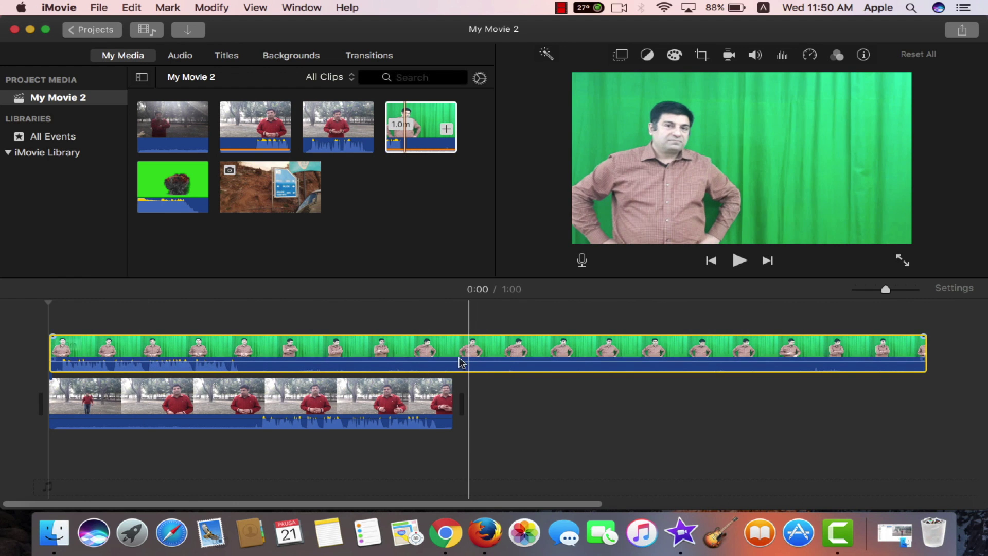
pyautogui.rightClick(453, 356)
pyautogui.rightClick(451, 354)
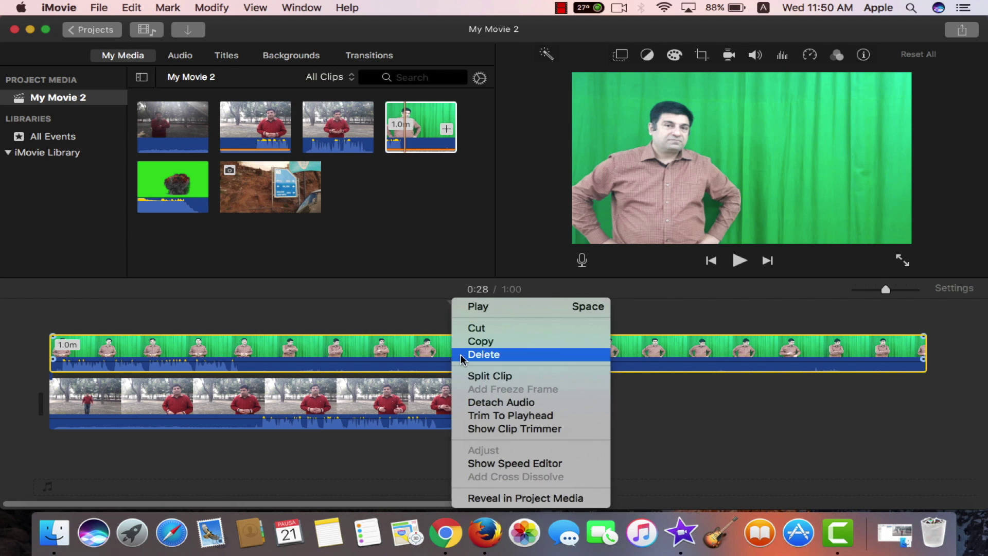
pyautogui.click(487, 383)
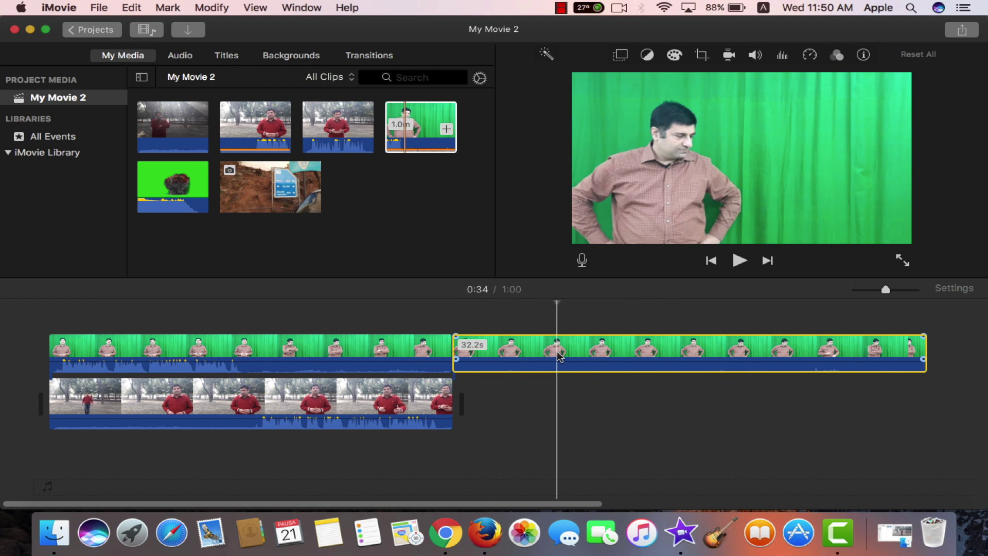
pyautogui.press('Delete')
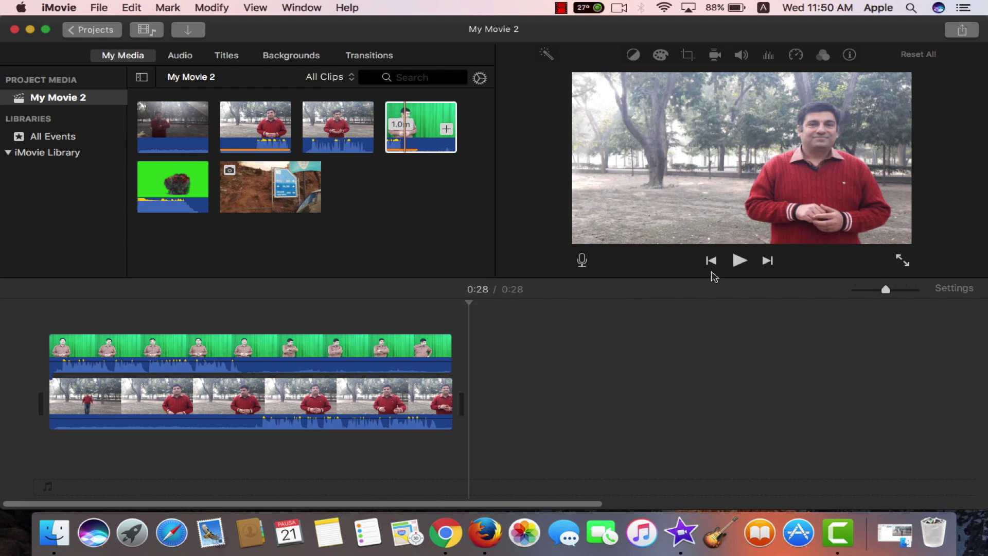
# - Key out the presenter's green background with Green/Blue Screen and choose the Clean-up eraser
pyautogui.click(711, 262)
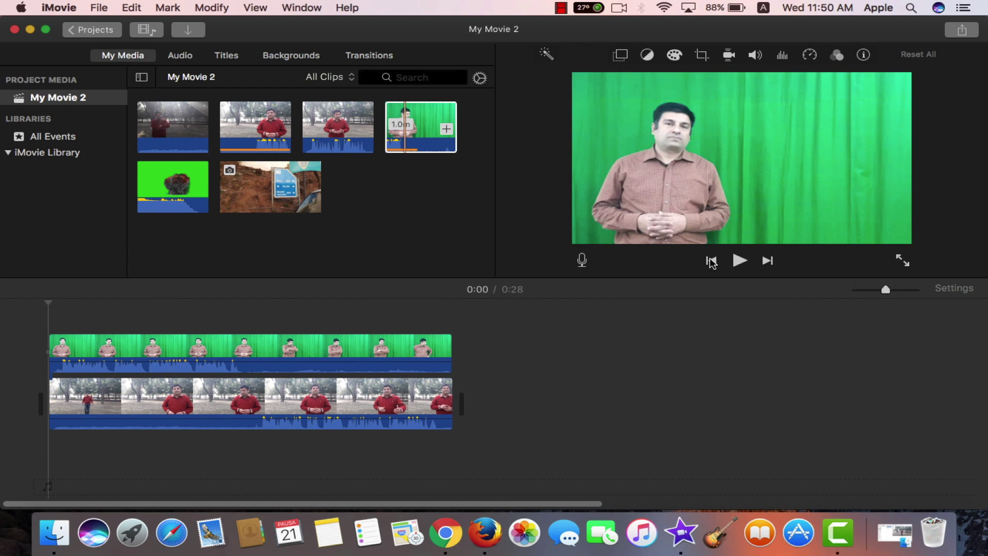
pyautogui.click(363, 352)
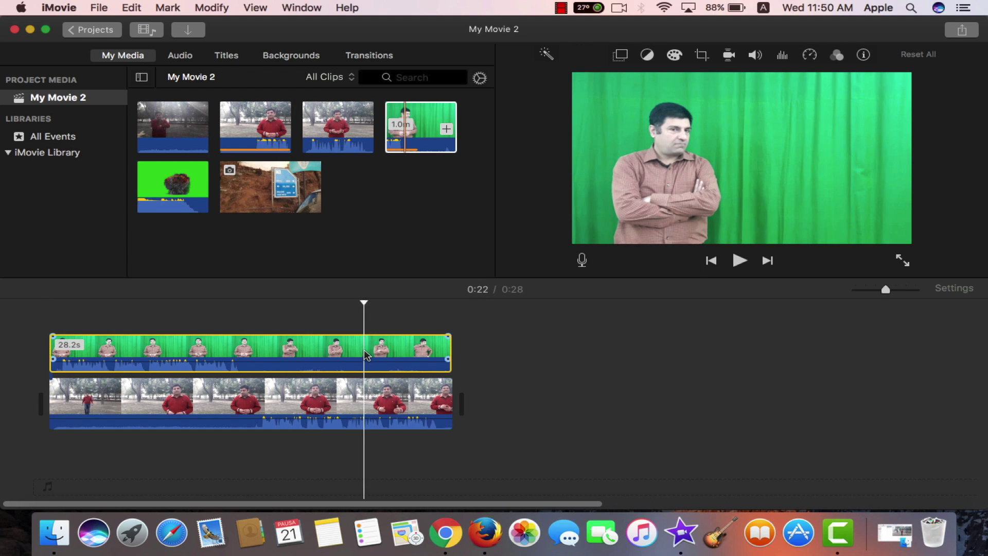
pyautogui.click(620, 57)
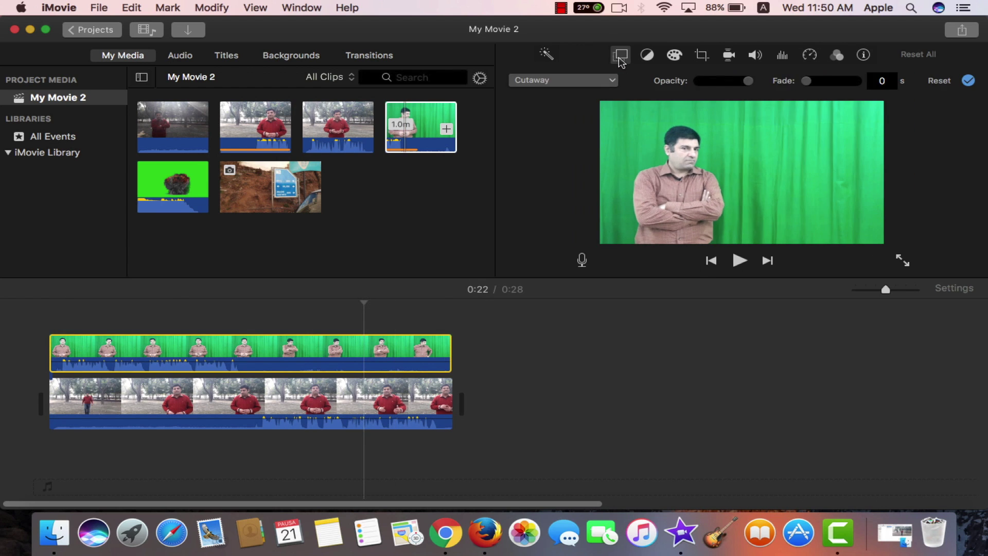
pyautogui.click(608, 80)
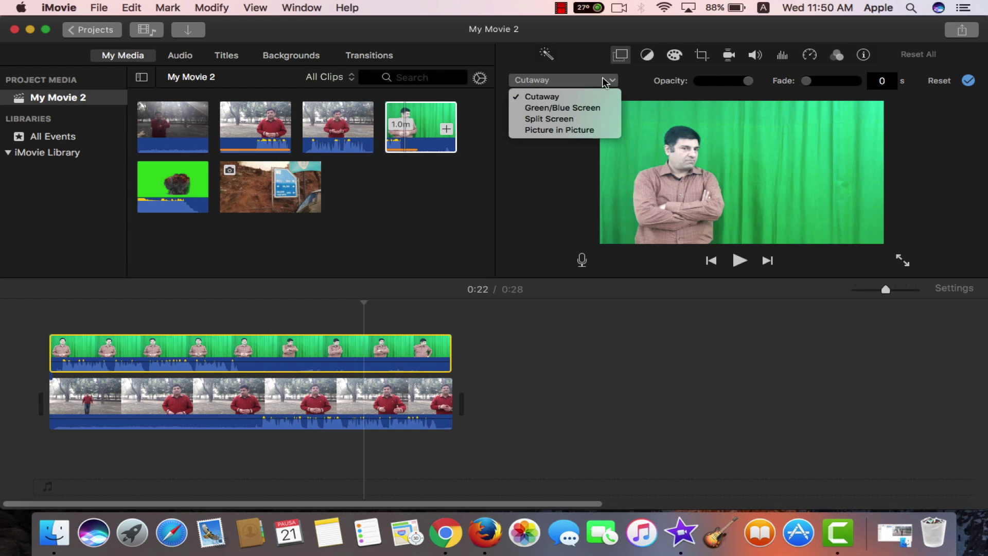
pyautogui.click(595, 109)
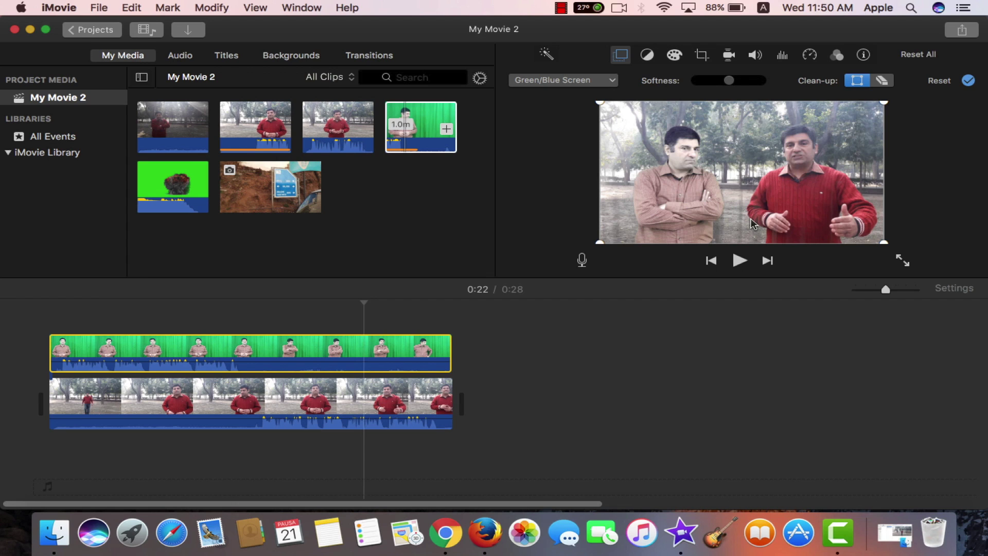
pyautogui.click(881, 81)
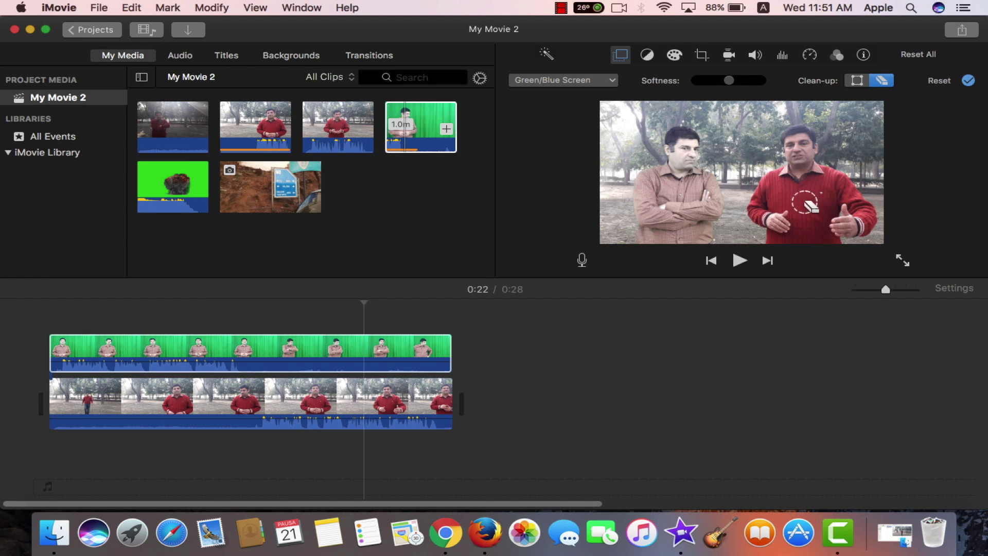
# - Adjust the overlay clip's colour levels and replay the composite from the start
pyautogui.click(677, 60)
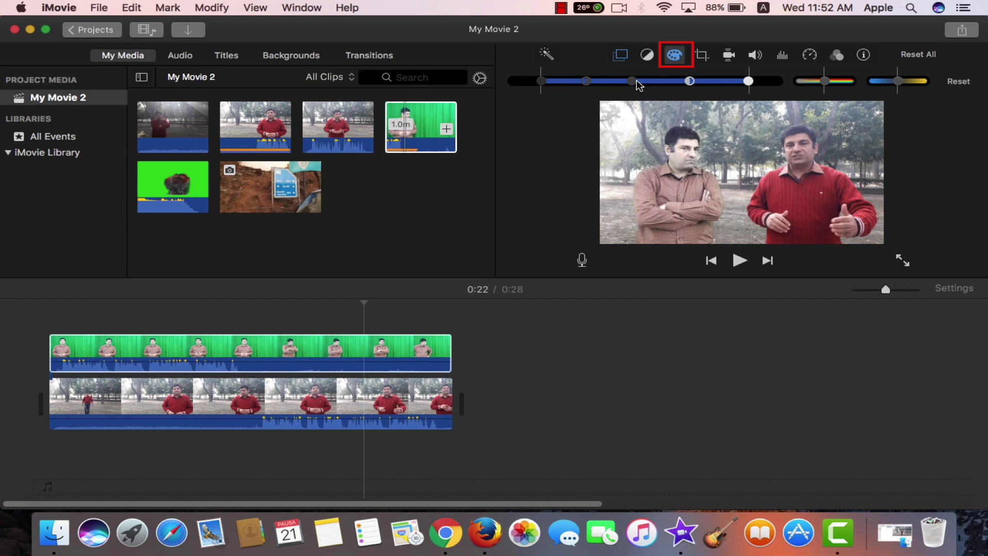
pyautogui.moveTo(593, 81); pyautogui.dragTo(570, 83)
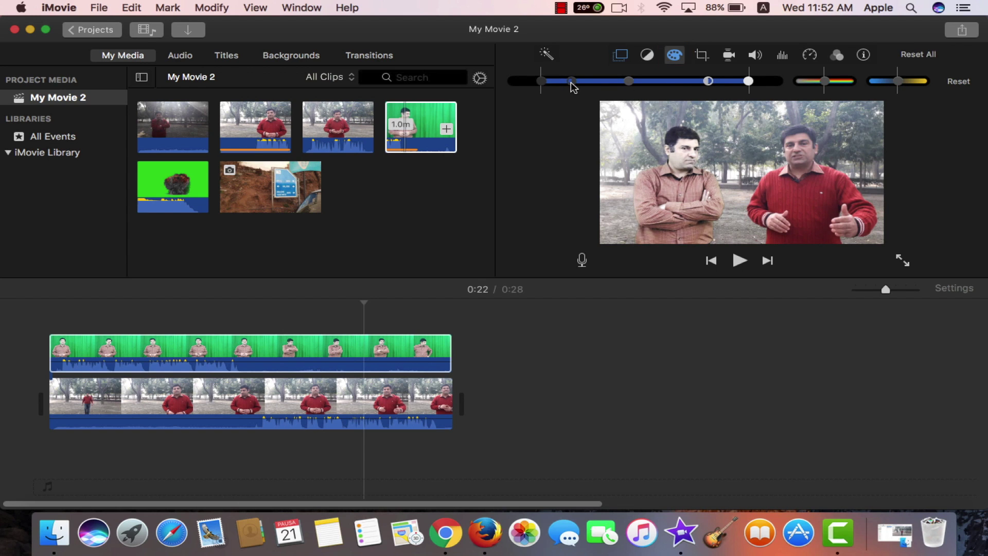
pyautogui.click(710, 261)
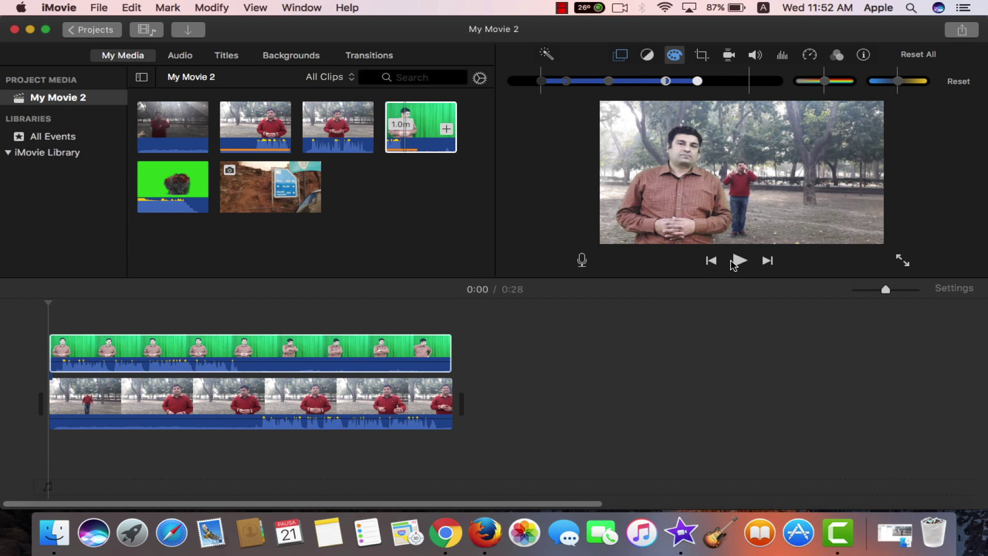
pyautogui.click(736, 262)
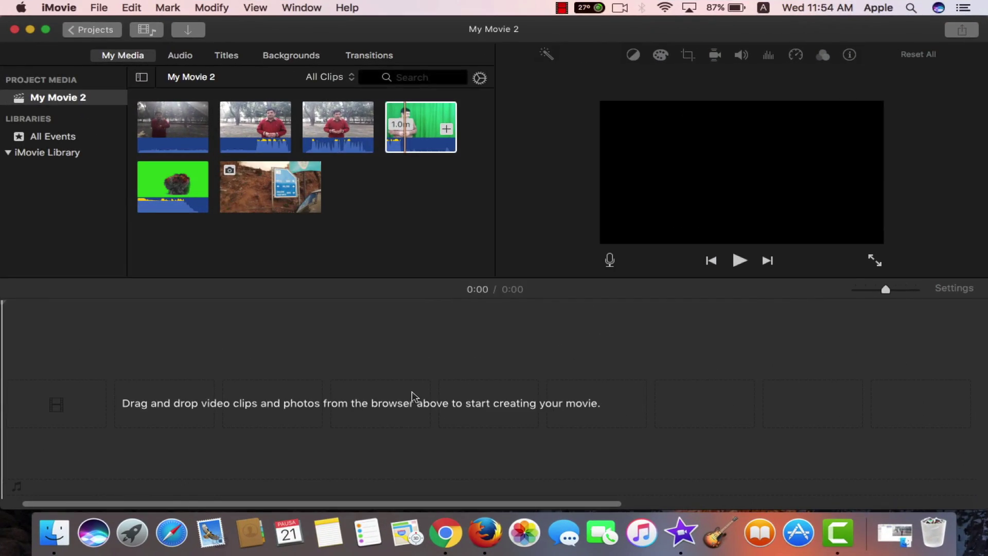
# - Add the walking-man park clip and overlay the green explosion clip, starting slightly later
pyautogui.moveTo(169, 129); pyautogui.dragTo(49, 397)
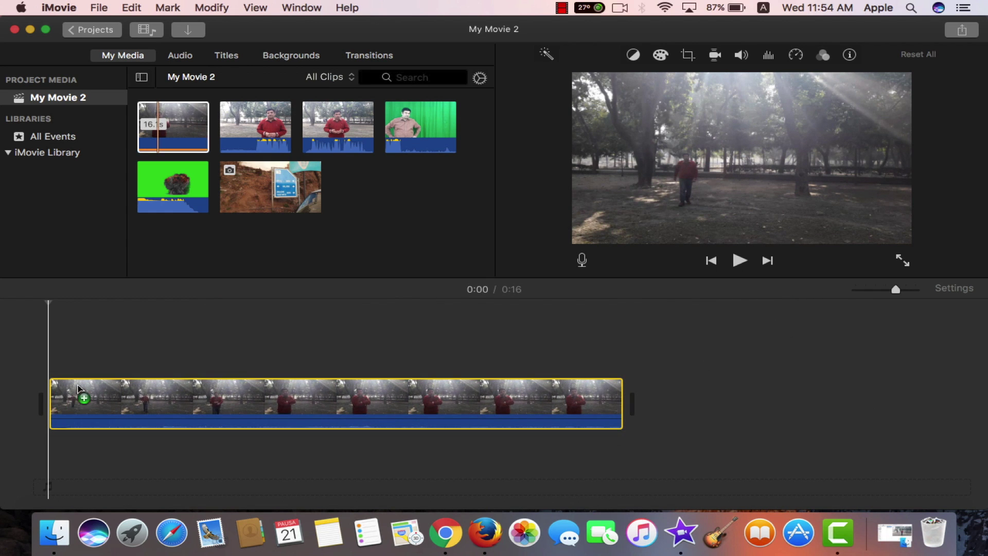
pyautogui.moveTo(169, 195); pyautogui.dragTo(76, 351)
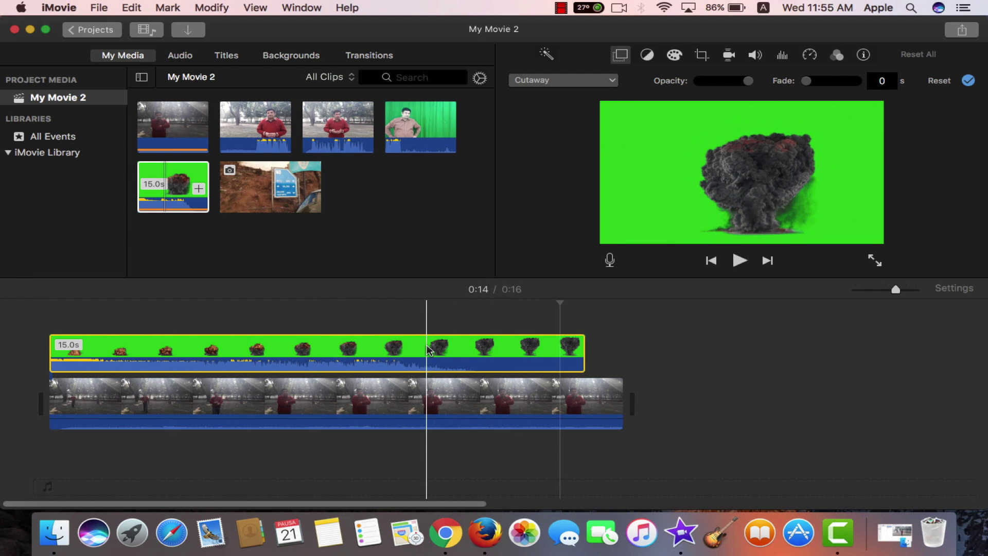
pyautogui.moveTo(427, 350); pyautogui.dragTo(480, 351)
# - Play the movie from the start, then set the playhead at 0:11
pyautogui.click(711, 261)
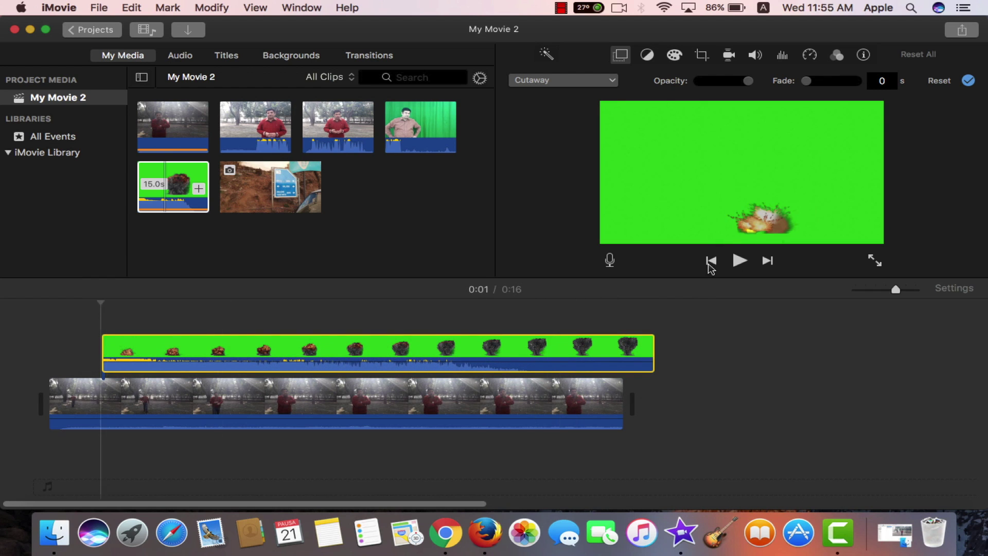
pyautogui.click(739, 261)
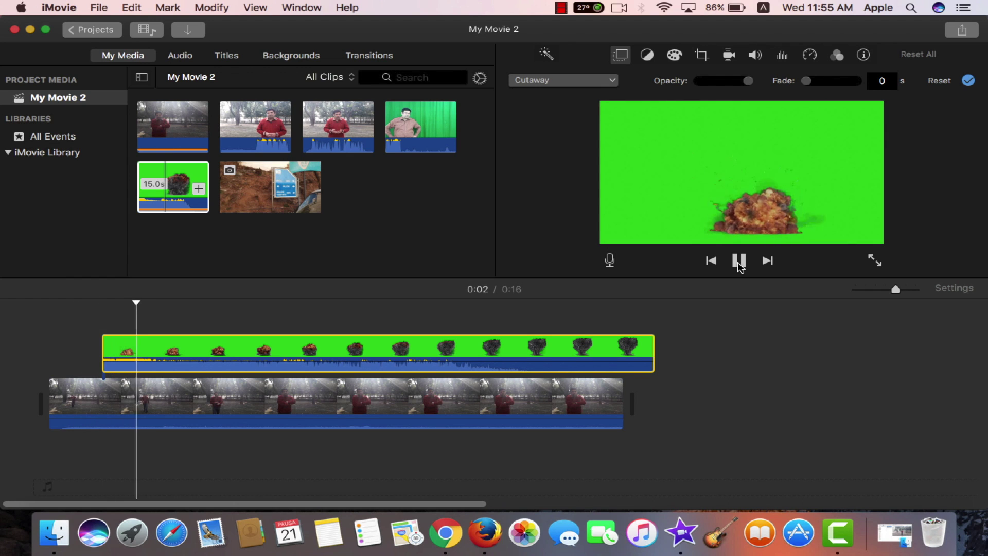
pyautogui.click(739, 261)
pyautogui.click(450, 349)
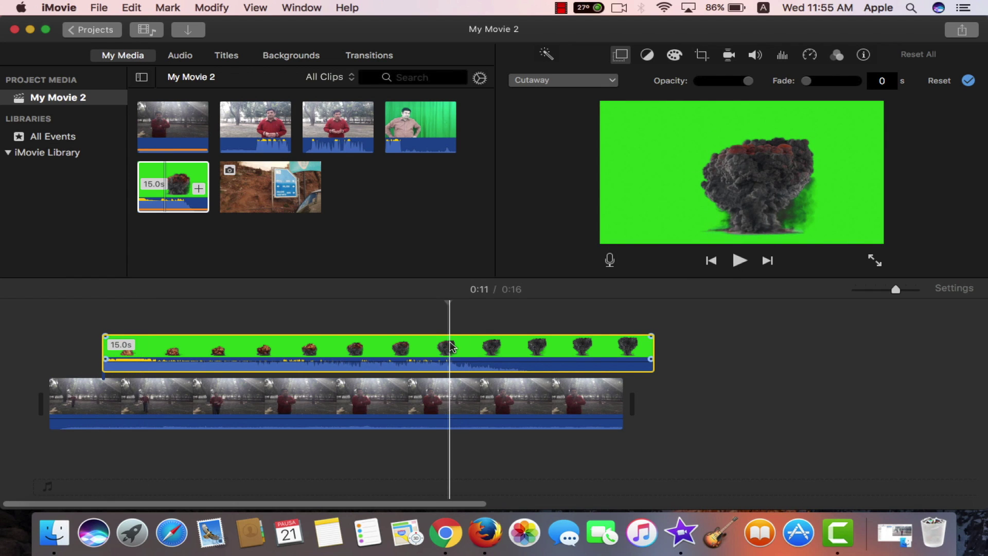
# - Set the explosion clip's video overlay type to Green/Blue Screen
pyautogui.click(621, 61)
pyautogui.click(620, 62)
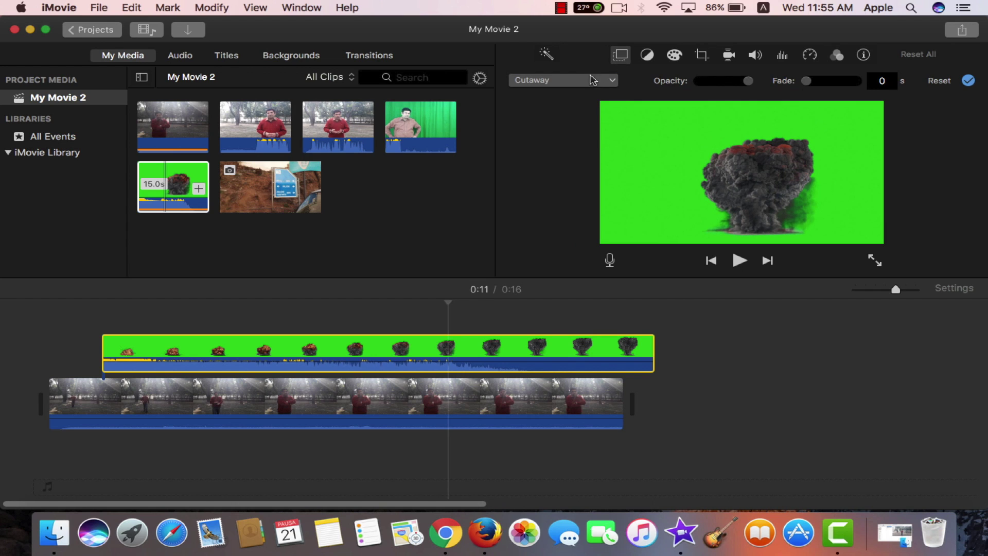
pyautogui.click(597, 80)
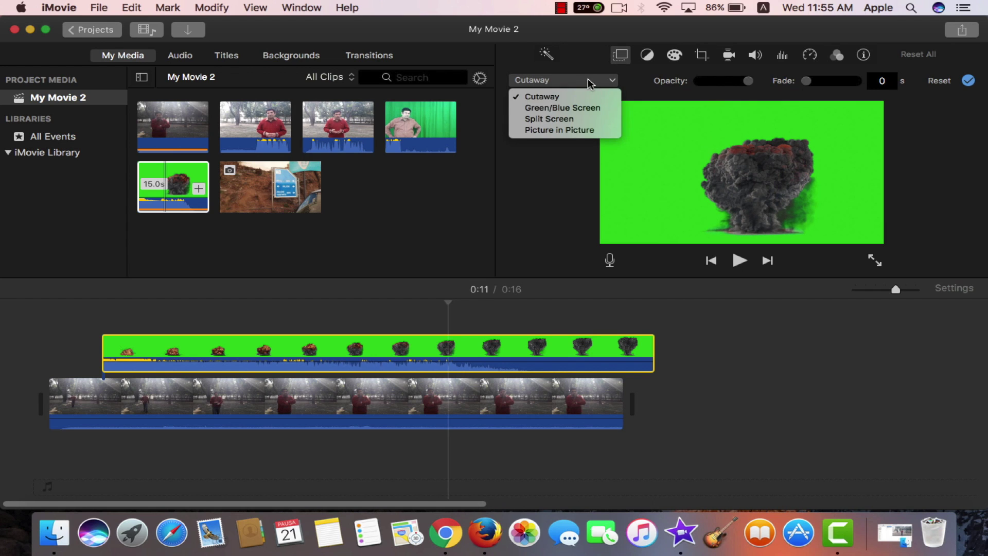
pyautogui.click(584, 108)
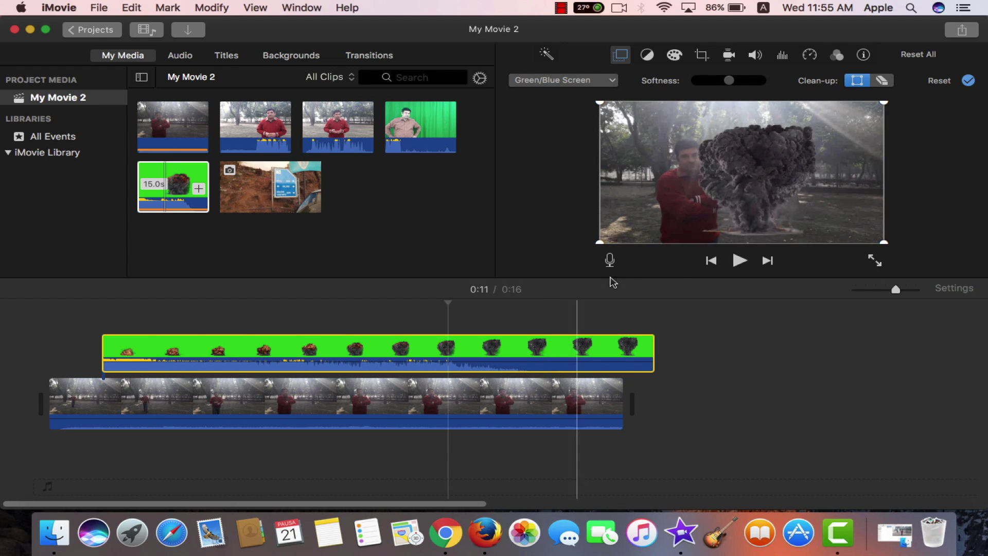
# - Rewind to the movie's start and play the keyed composite, pausing at 0:02
pyautogui.click(710, 260)
pyautogui.click(711, 262)
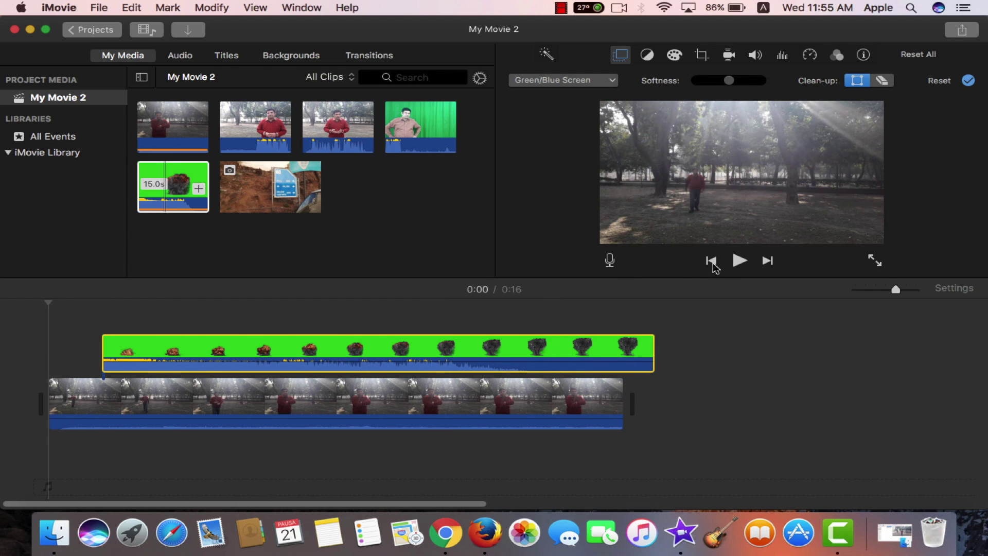
pyautogui.click(739, 260)
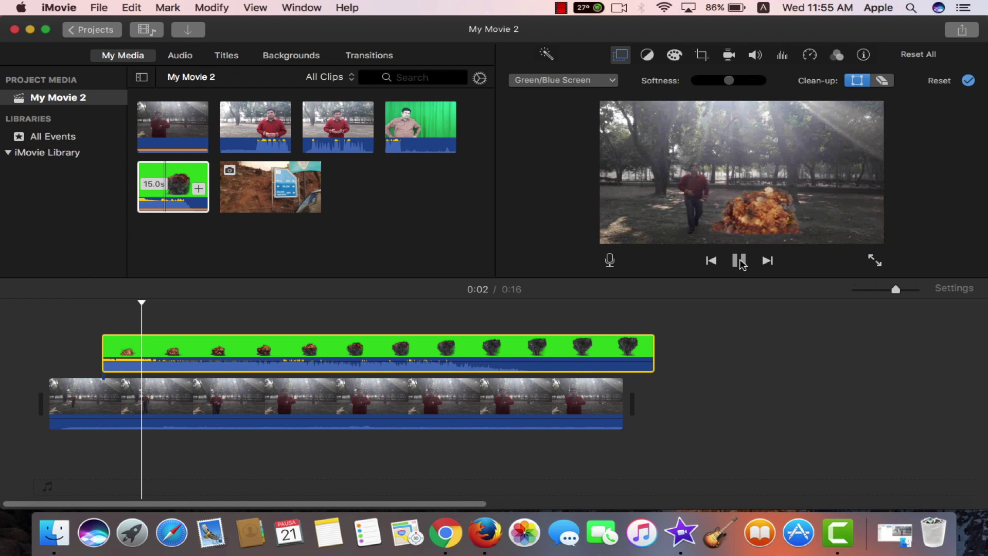
pyautogui.click(739, 261)
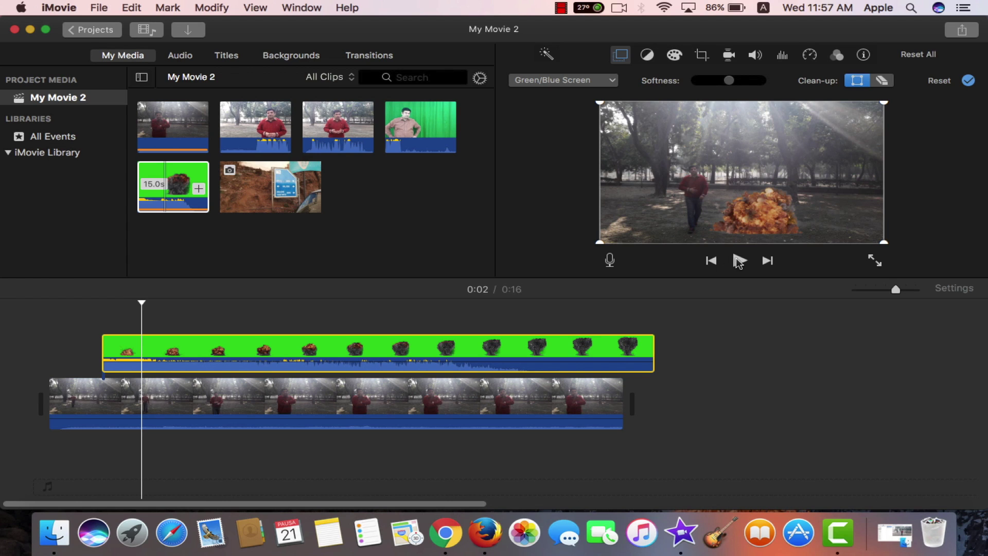
pyautogui.click(739, 261)
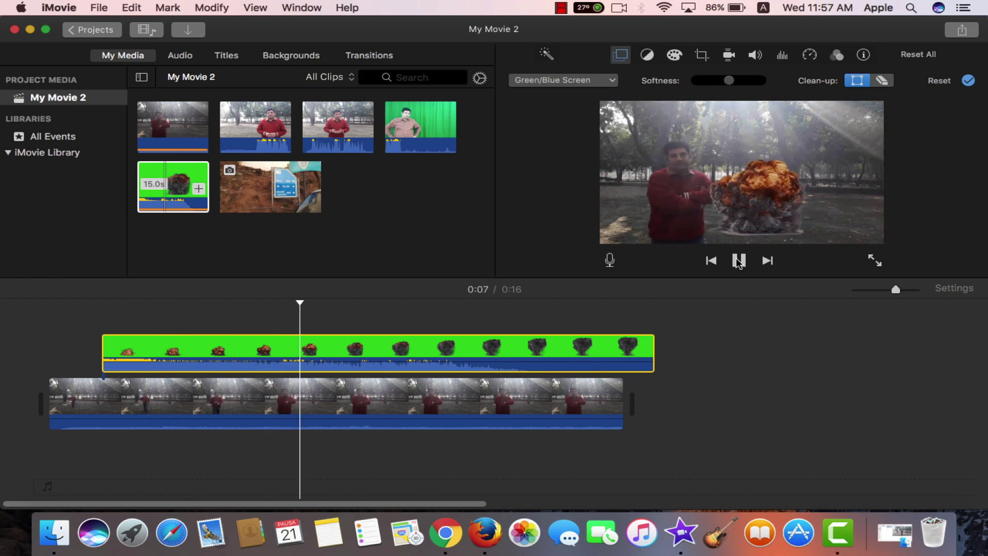
pyautogui.click(739, 261)
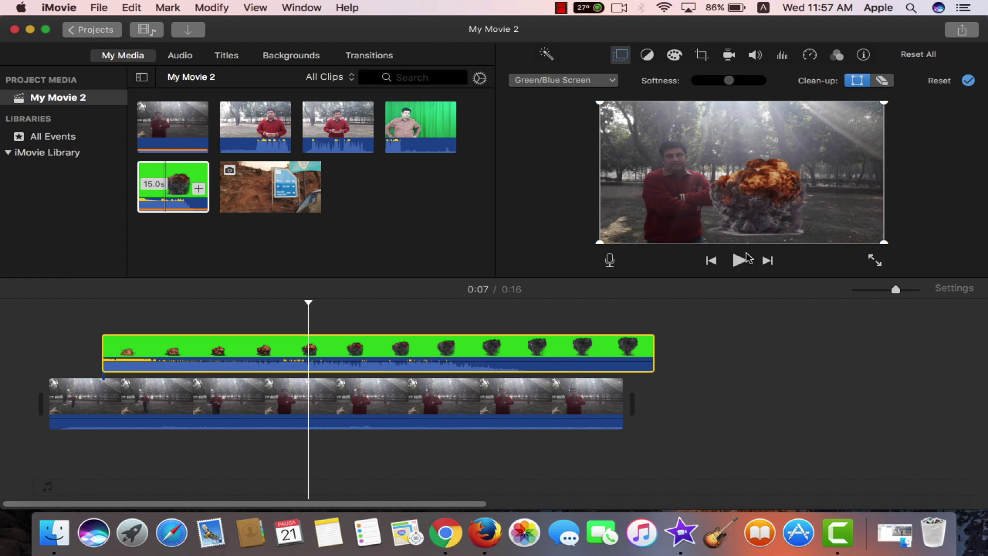